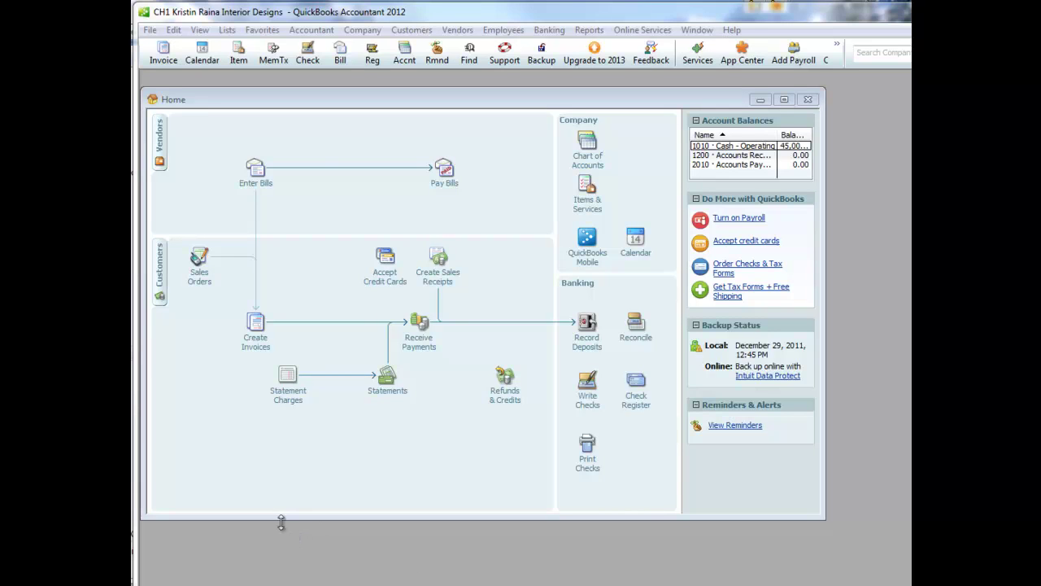
Bring up the dialog for opening an existing company file and check which folder it looks in.
click(151, 31)
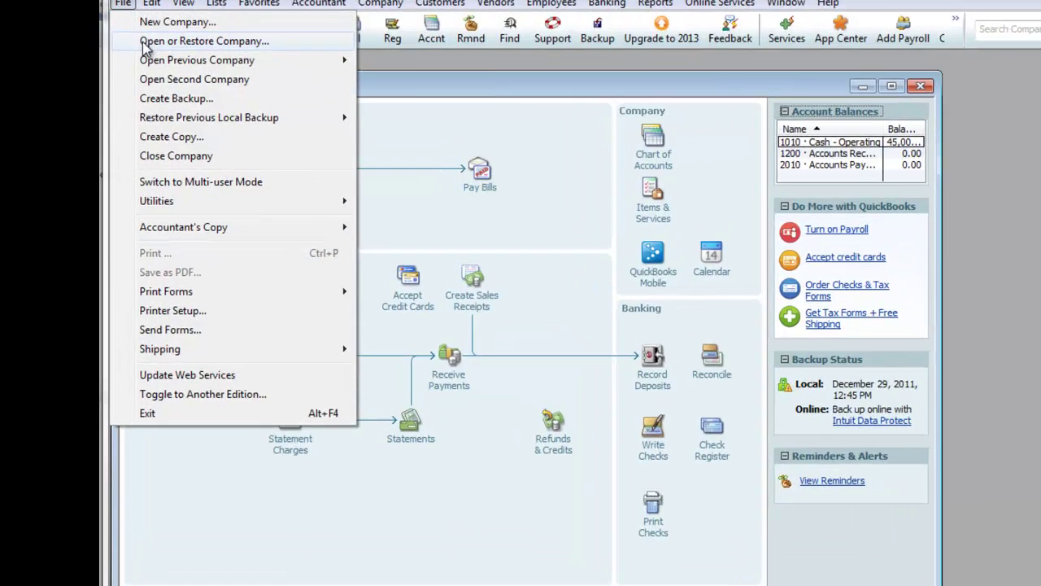
click(144, 42)
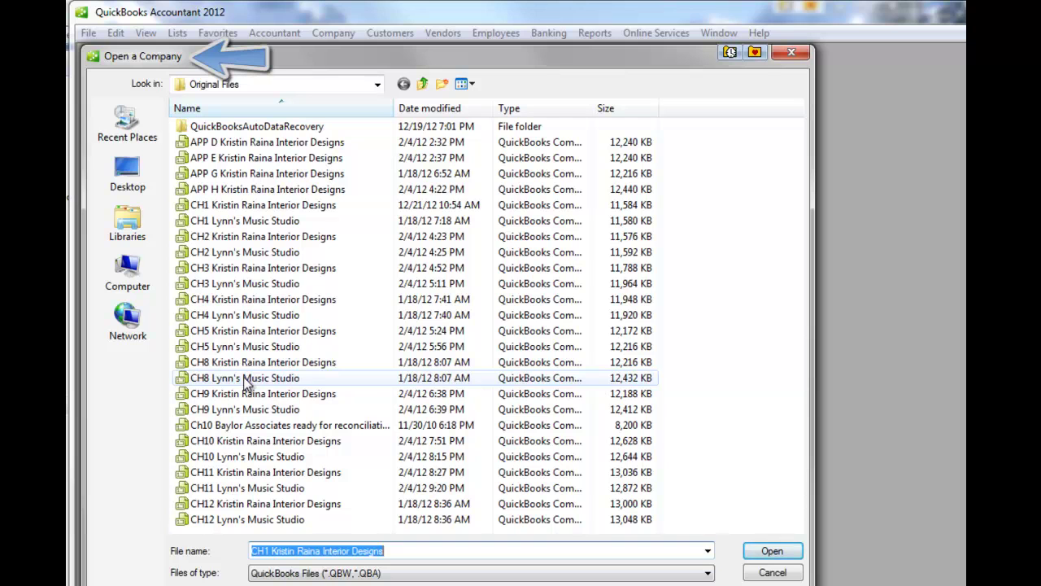
click(378, 86)
click(377, 86)
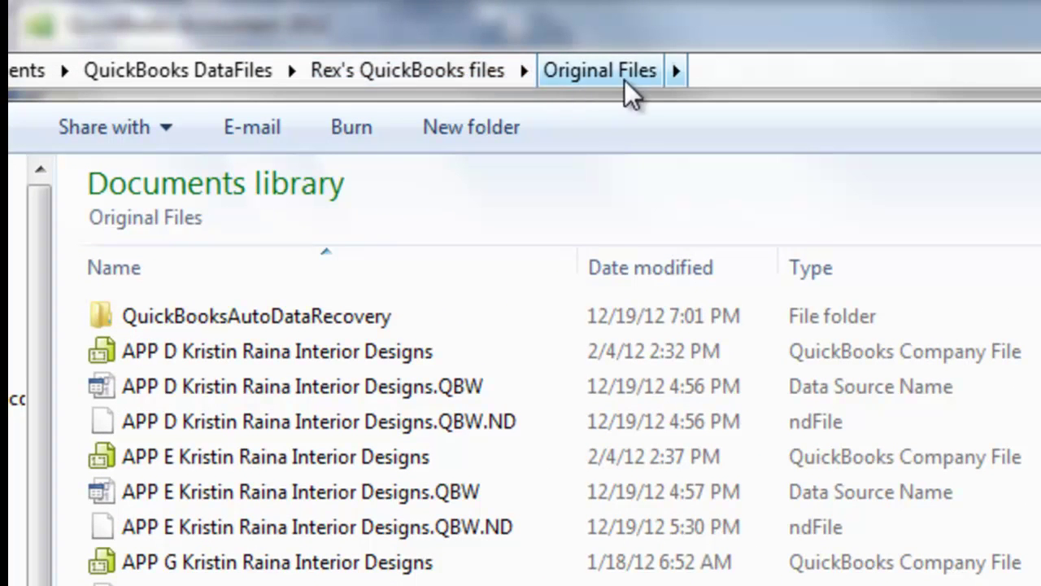
Examine the Original Files folder in Windows Explorer, including the CH1 Kristin Raina Interior Designs company file and its companion files.
click(525, 72)
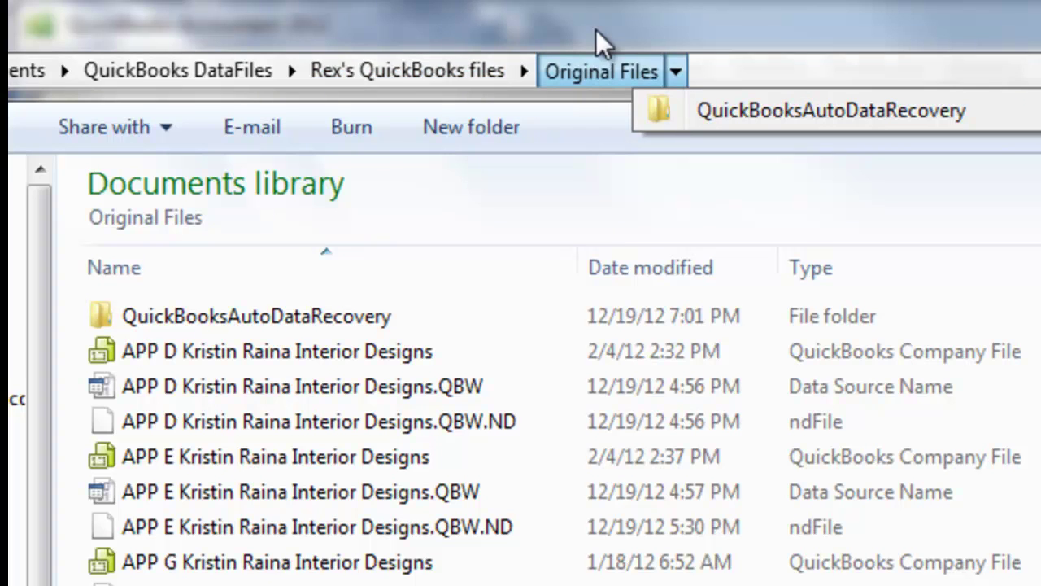
click(596, 39)
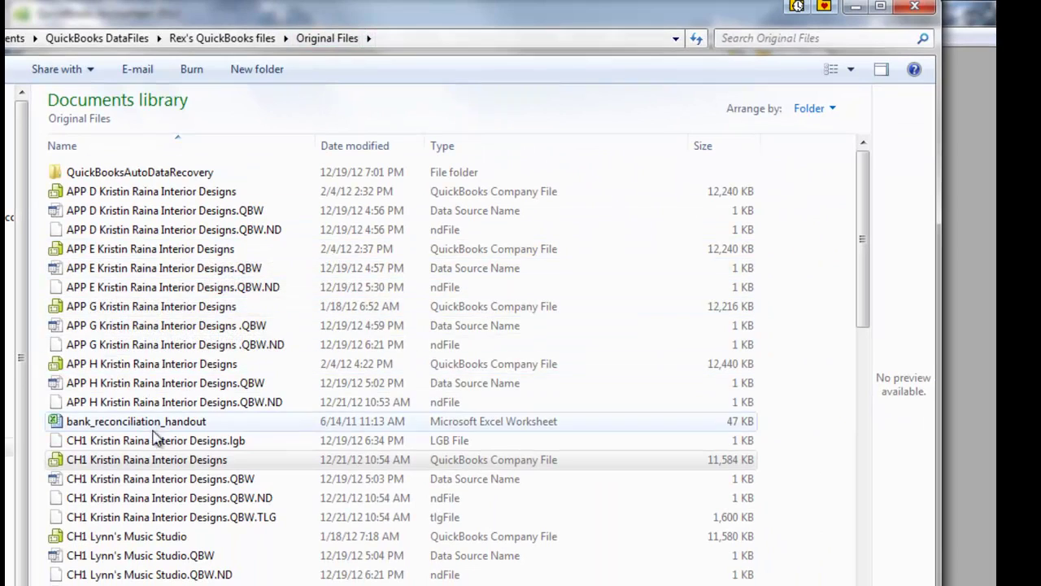
click(79, 461)
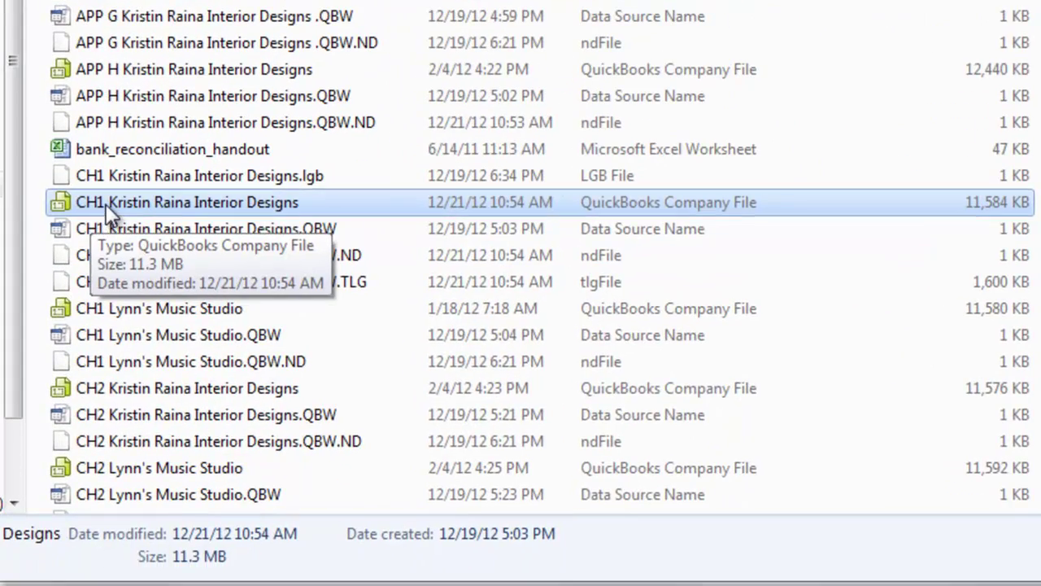
double_click(110, 205)
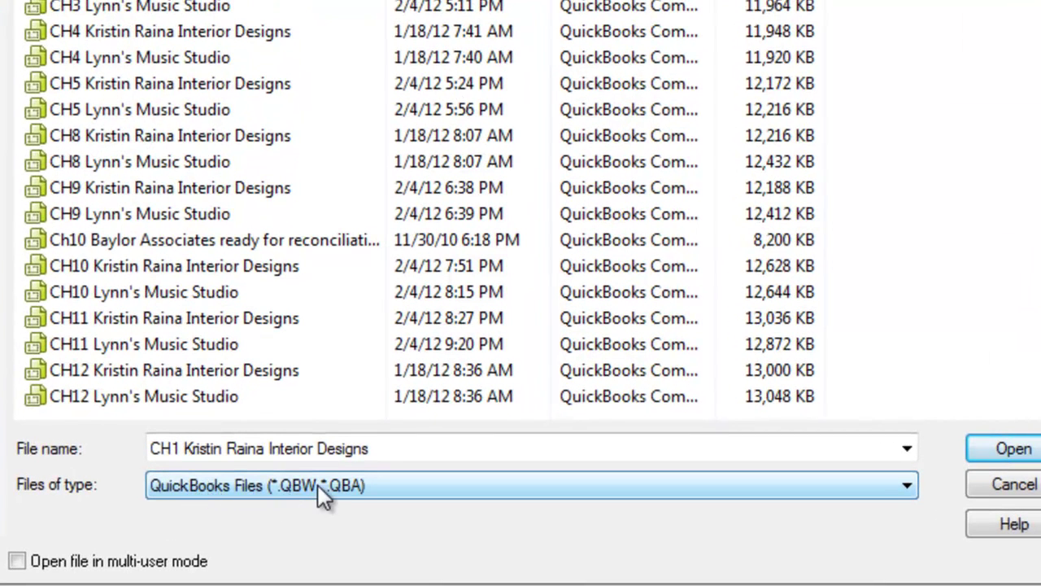
Check the selectable file types and open the CH1 Kristin Raina Interior Designs company file from Original Files.
click(350, 485)
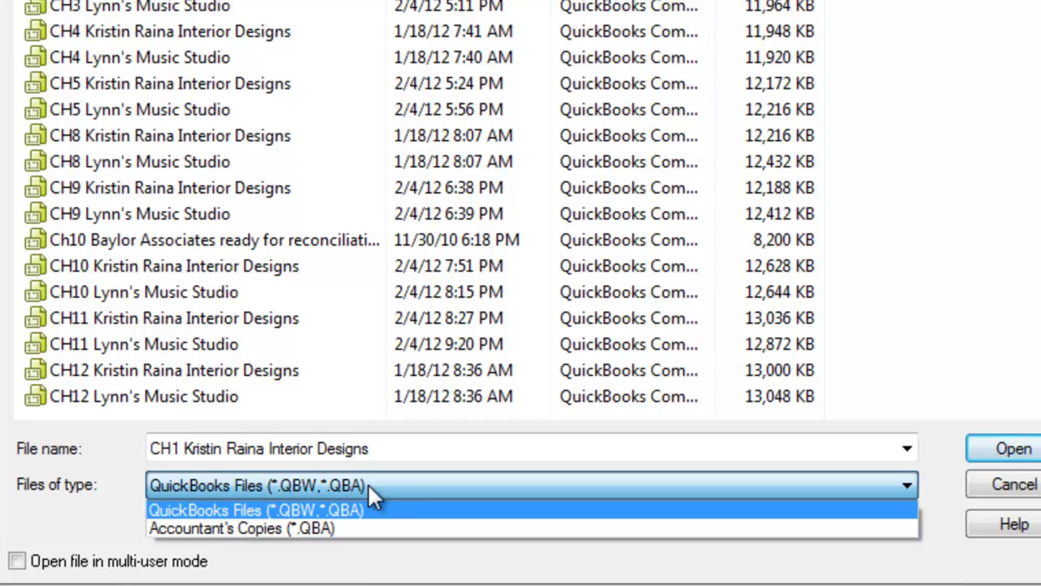
click(367, 483)
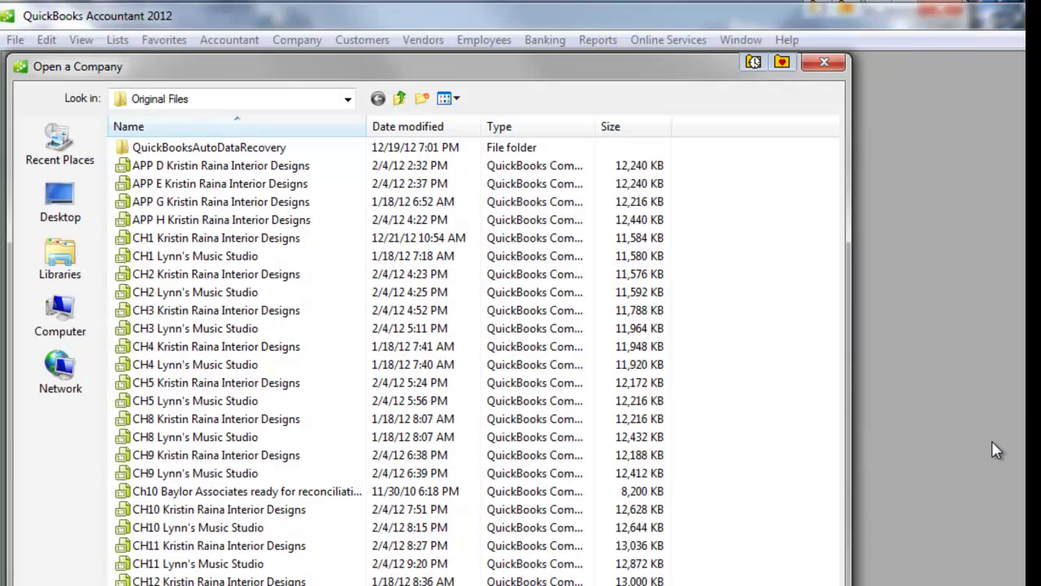
click(1000, 443)
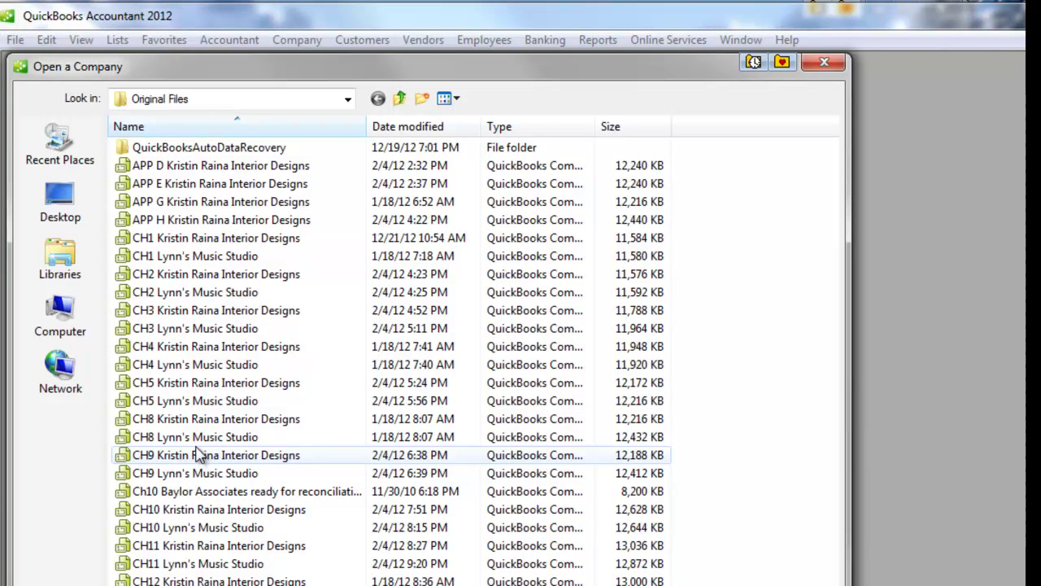
click(192, 246)
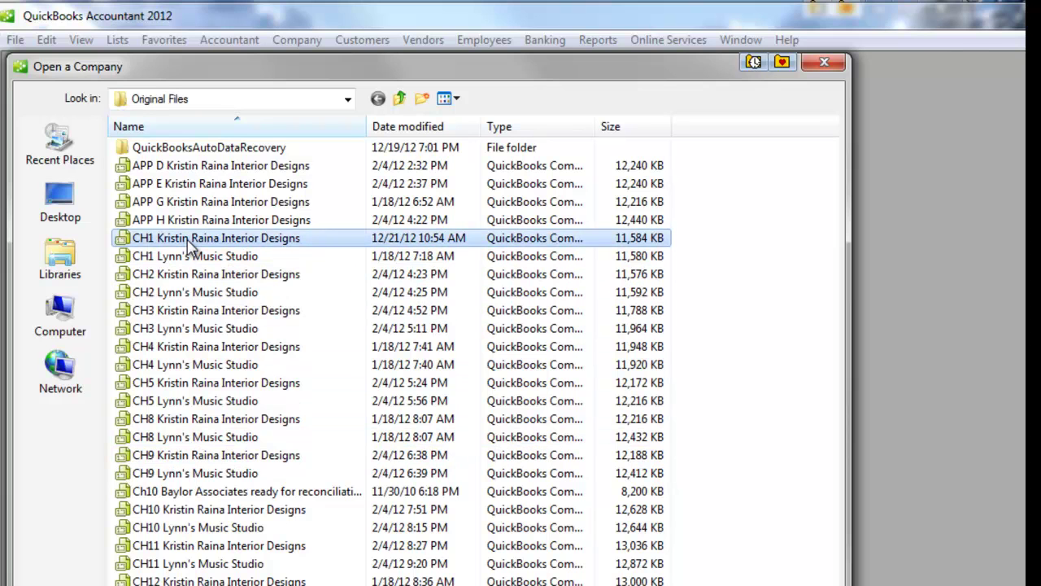
double_click(186, 240)
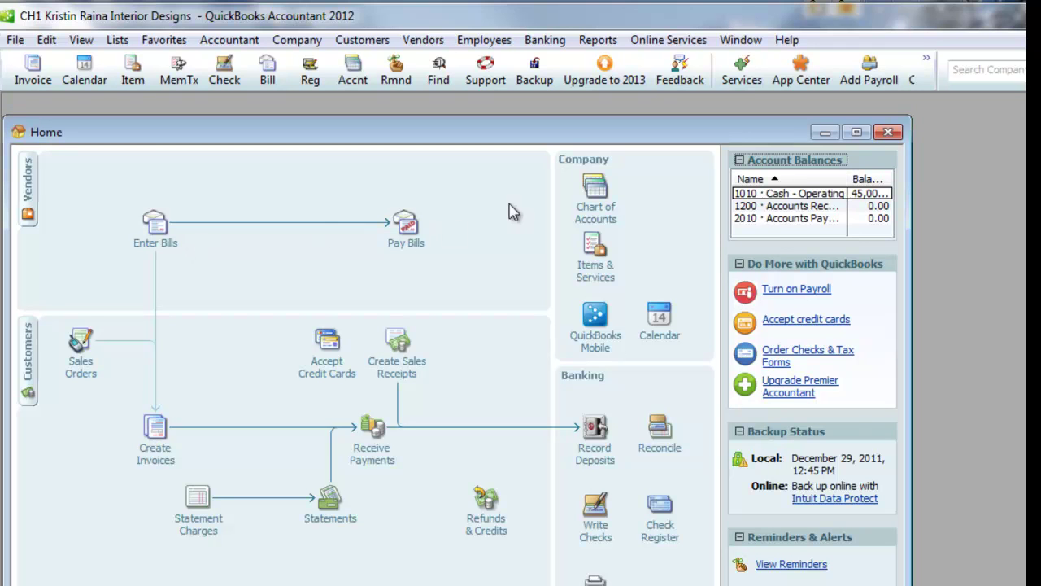
Search QuickBooks Help for ".nd" and open the article "What is an ND File".
click(787, 40)
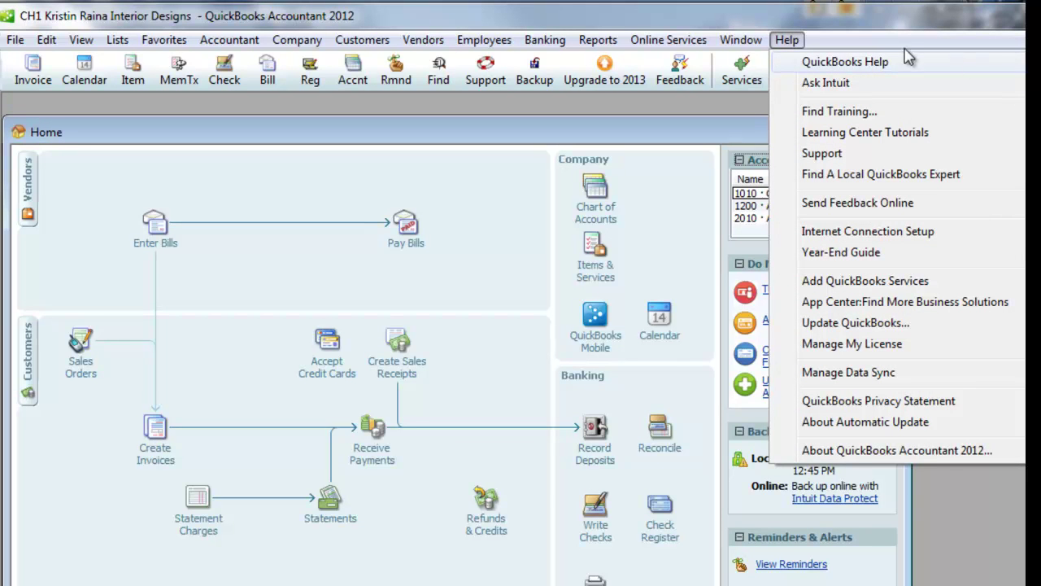
click(876, 30)
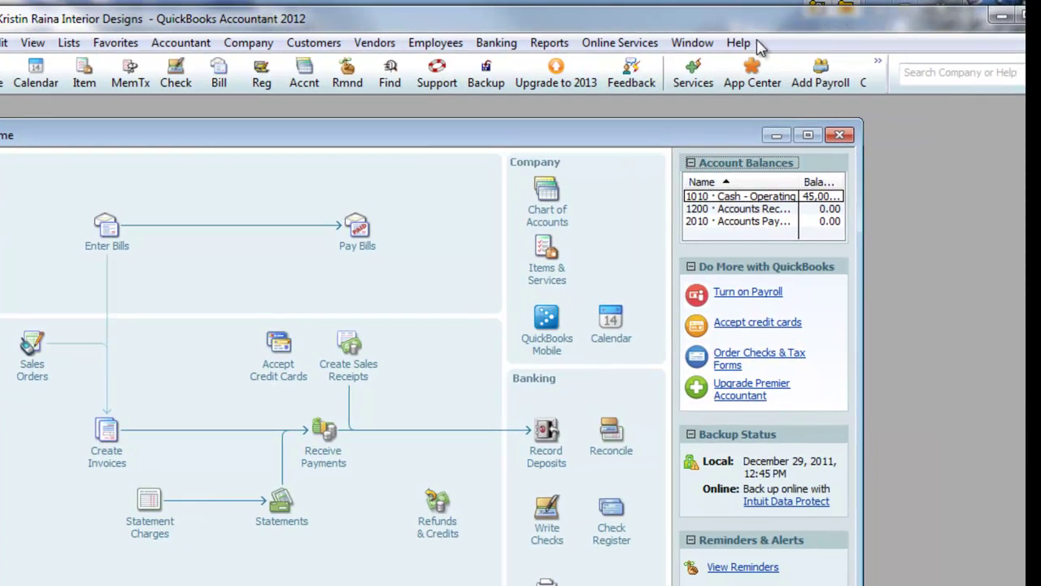
click(741, 42)
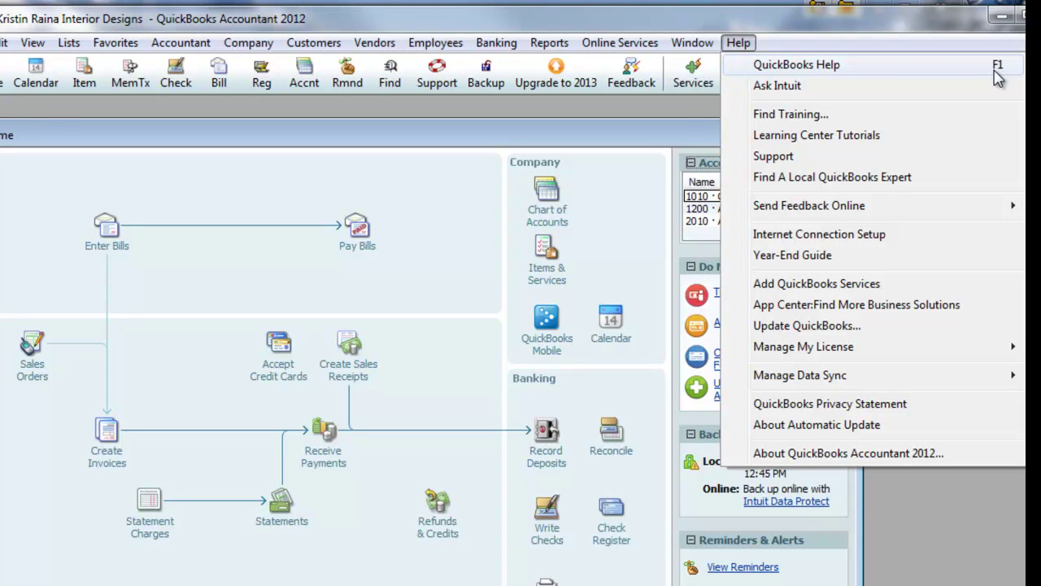
click(804, 65)
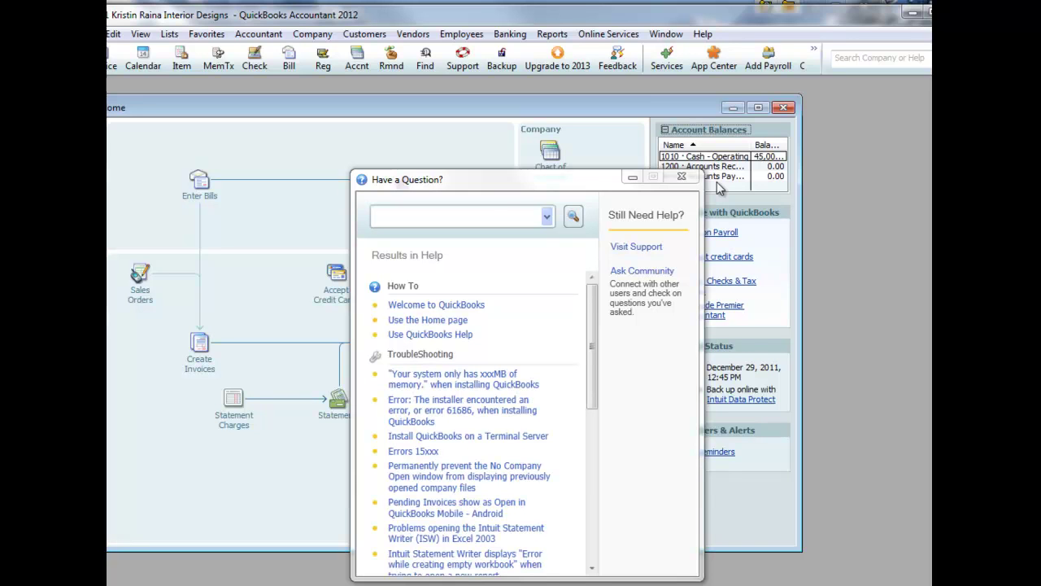
click(495, 218)
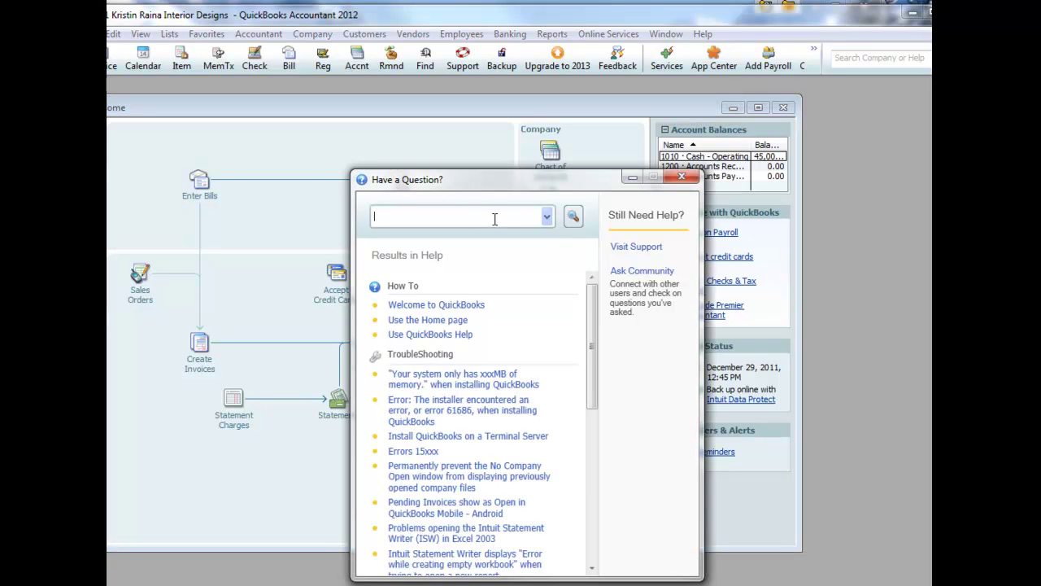
text(.nd)
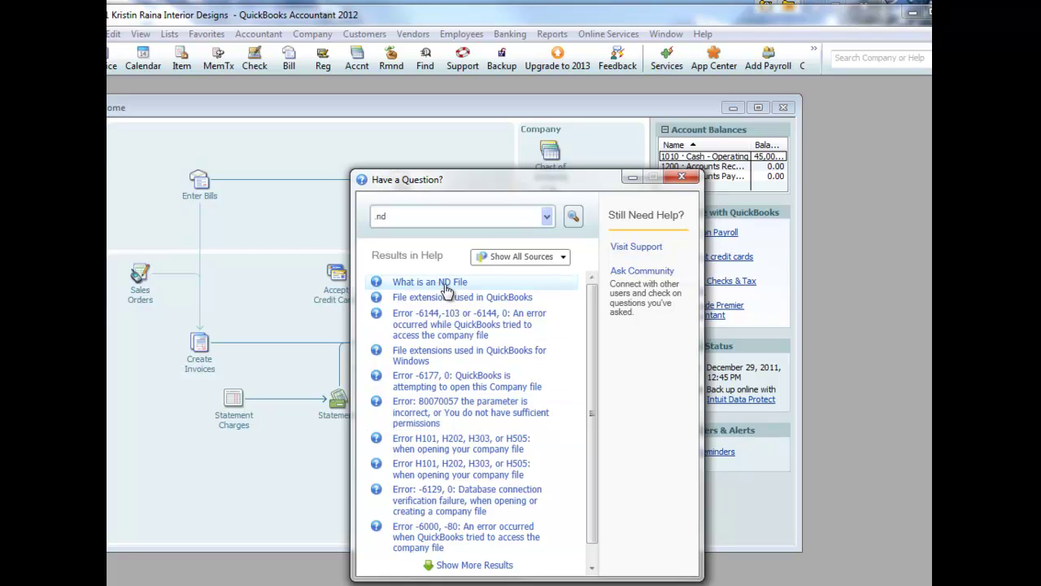
click(444, 287)
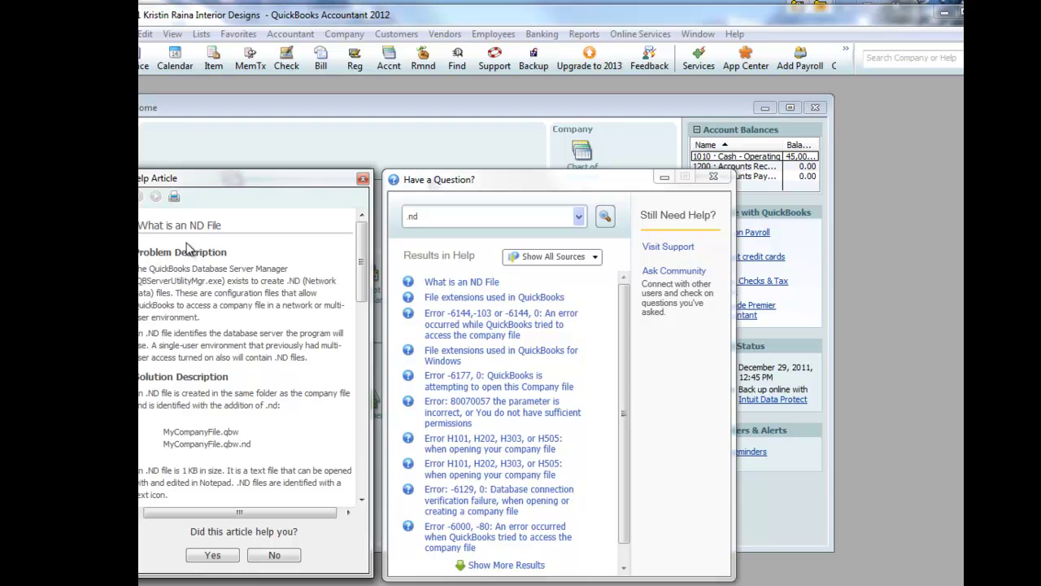
Place the help article and the help search window side by side and return to the article's beginning.
scroll(195, 240, down, 5)
drag(291, 177, 300, 173)
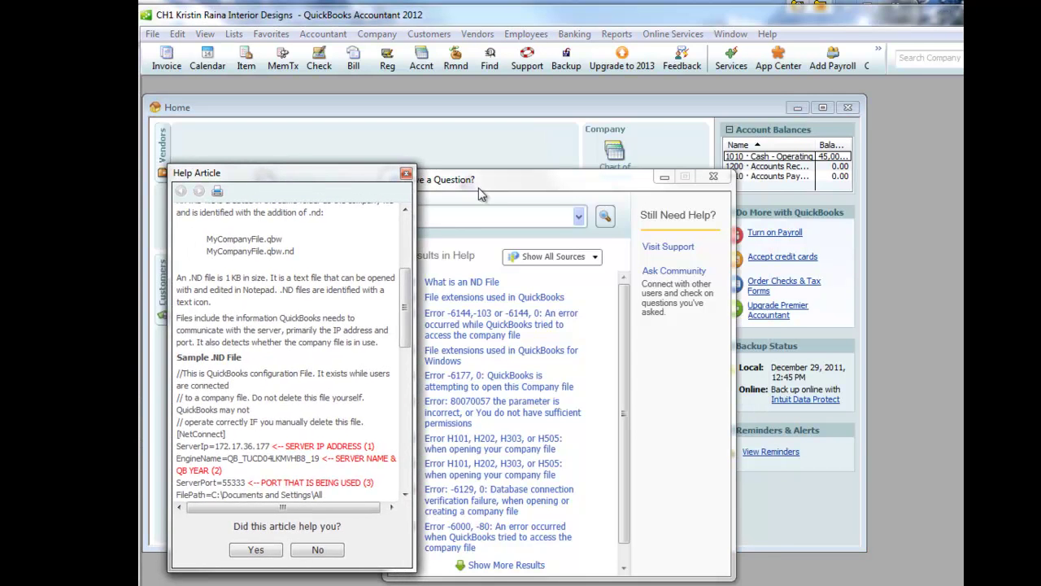
click(518, 186)
drag(519, 185, 542, 182)
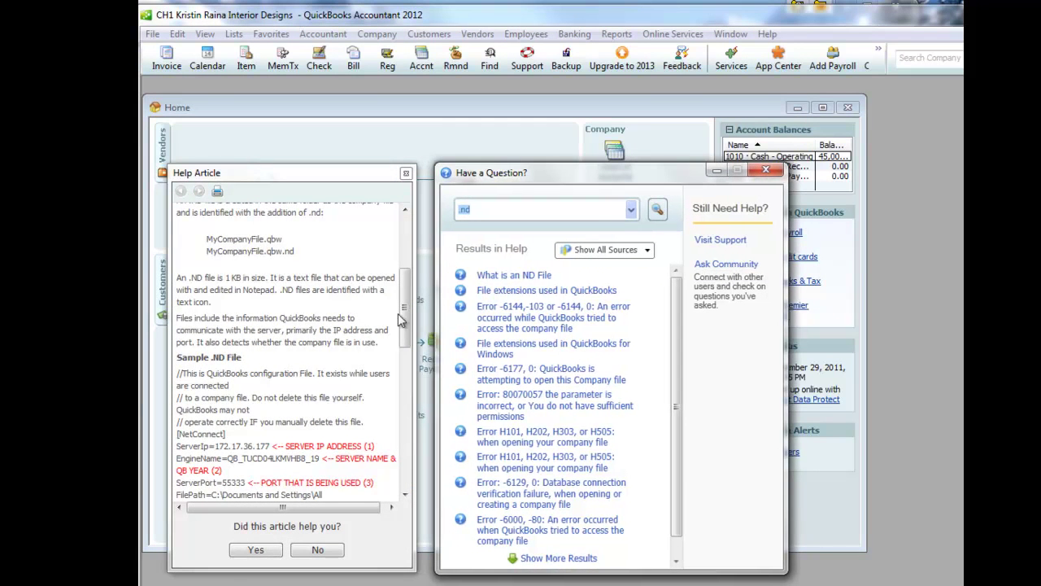
drag(399, 320, 173, 278)
drag(405, 294, 406, 225)
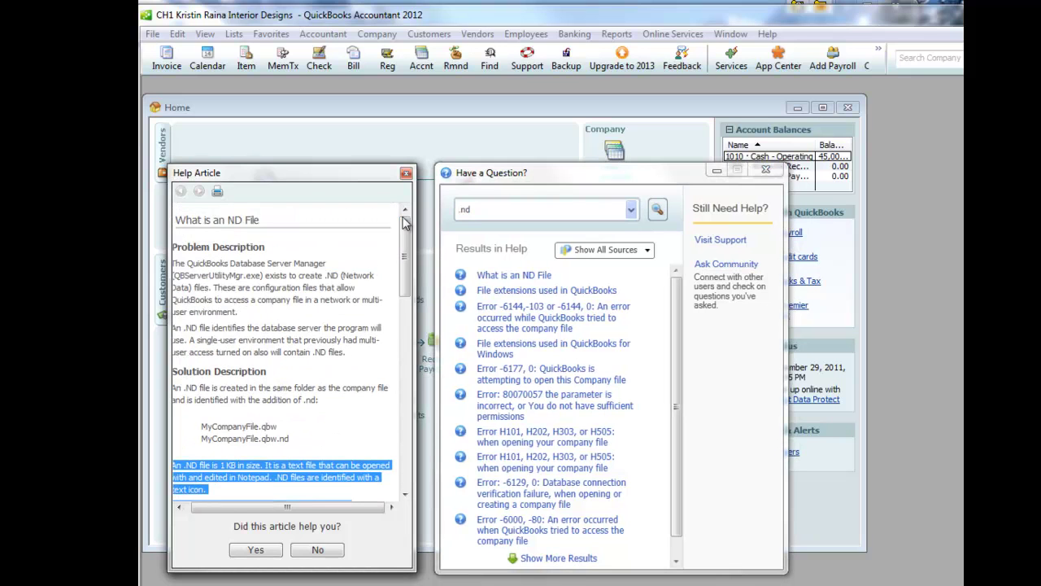
drag(203, 514, 198, 514)
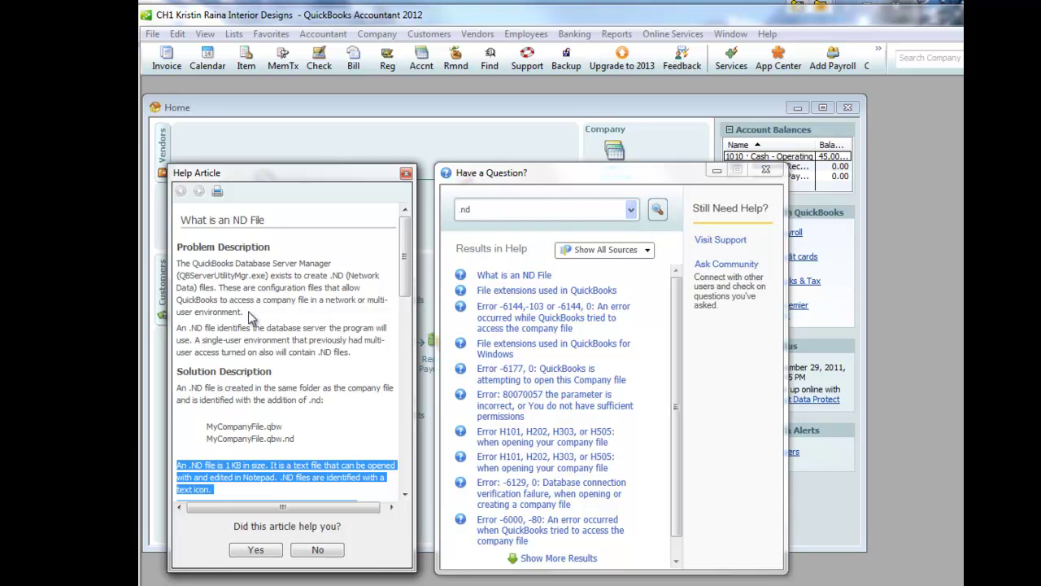
Highlight the ND article's sentence on configuration files and the sample file's warning against deleting it manually.
click(220, 287)
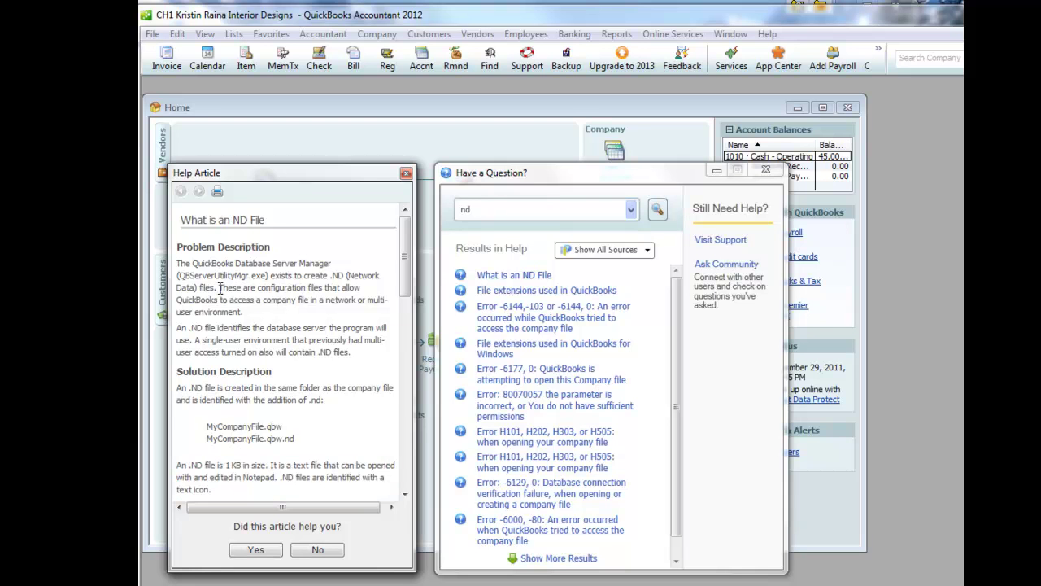
drag(219, 287, 243, 311)
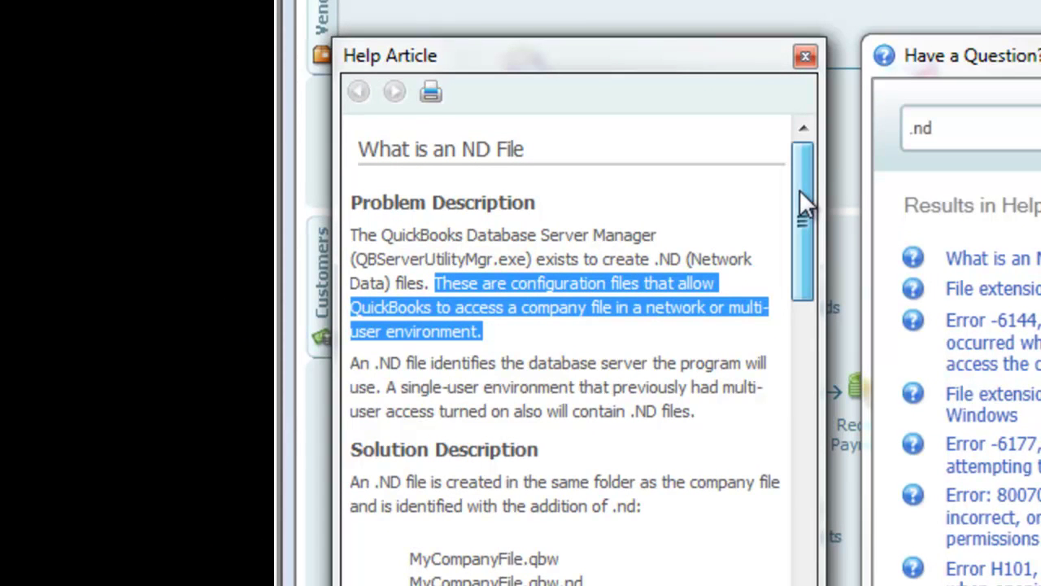
drag(800, 190, 786, 322)
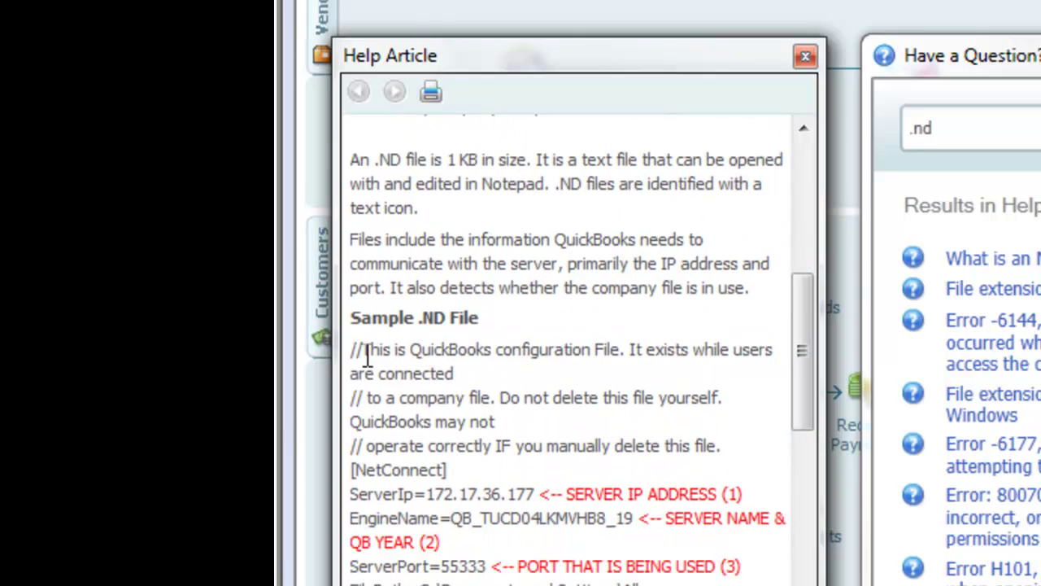
drag(360, 351, 501, 399)
drag(500, 399, 713, 453)
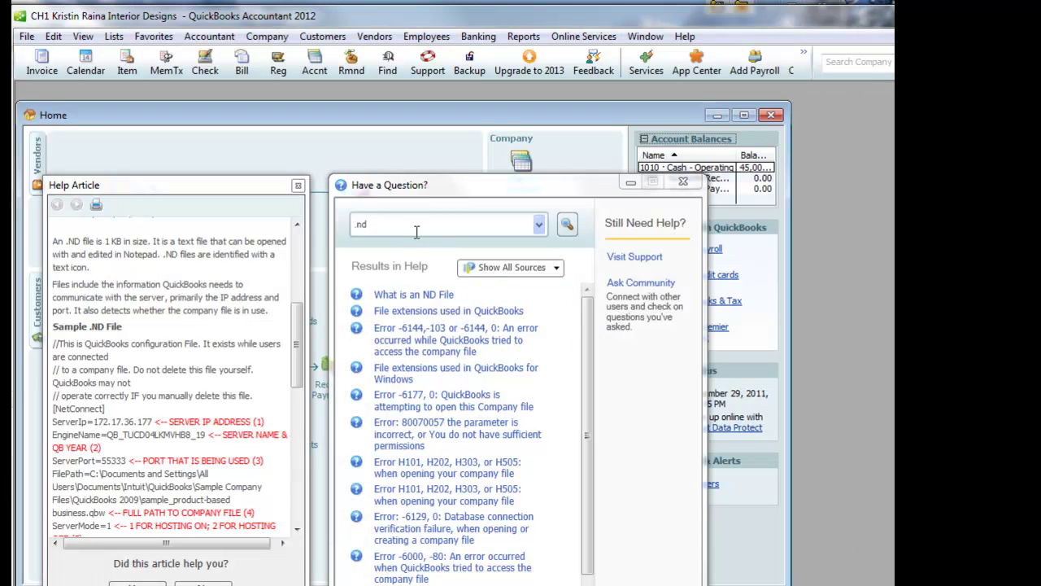
Search QuickBooks Help for ".tlg" and open the article "Transaction log (.tlg) file".
drag(410, 226, 337, 226)
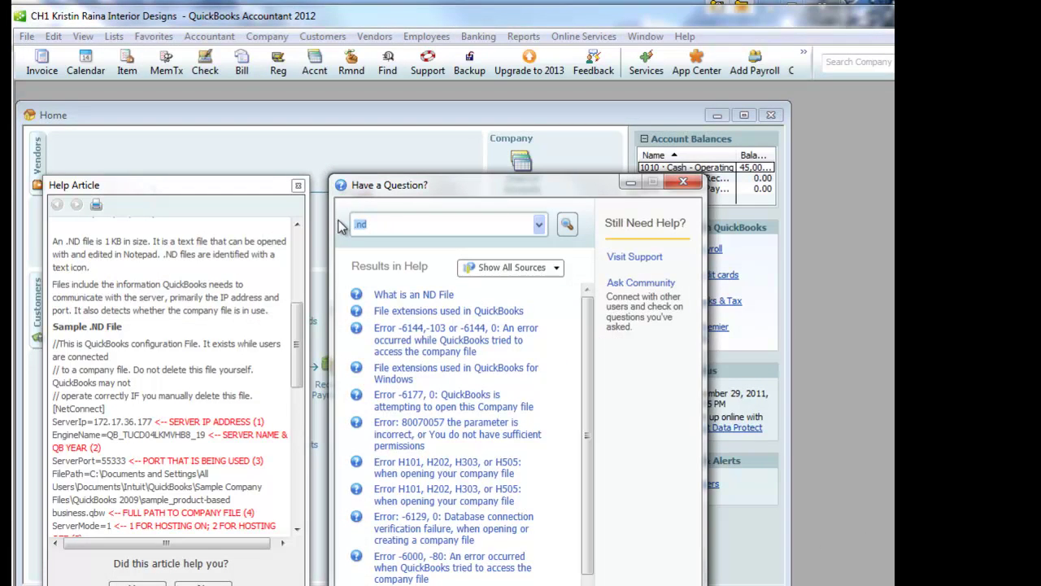
key(BackSpace)
text(.tlg)
key(Return)
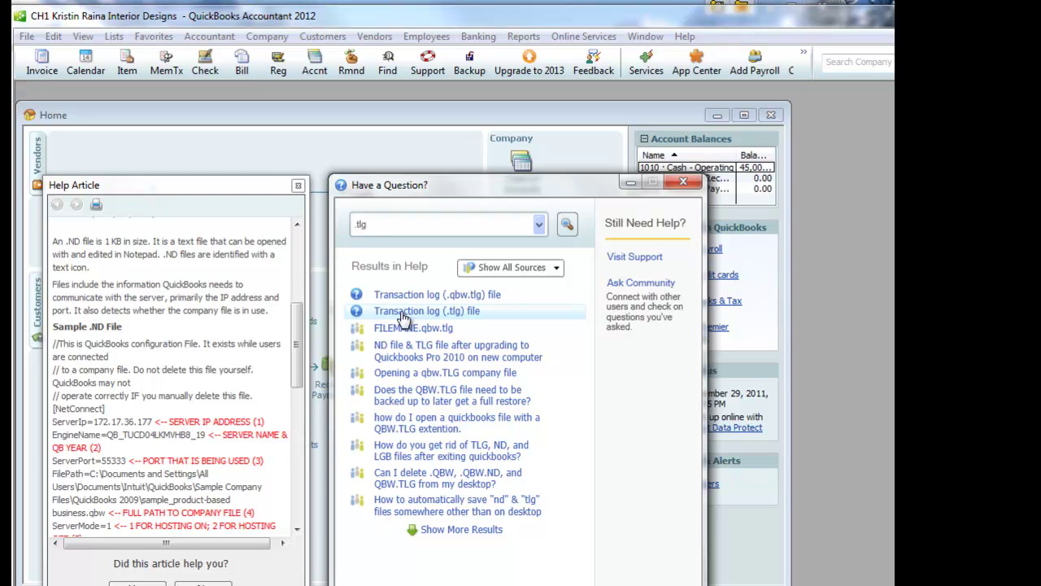
click(405, 316)
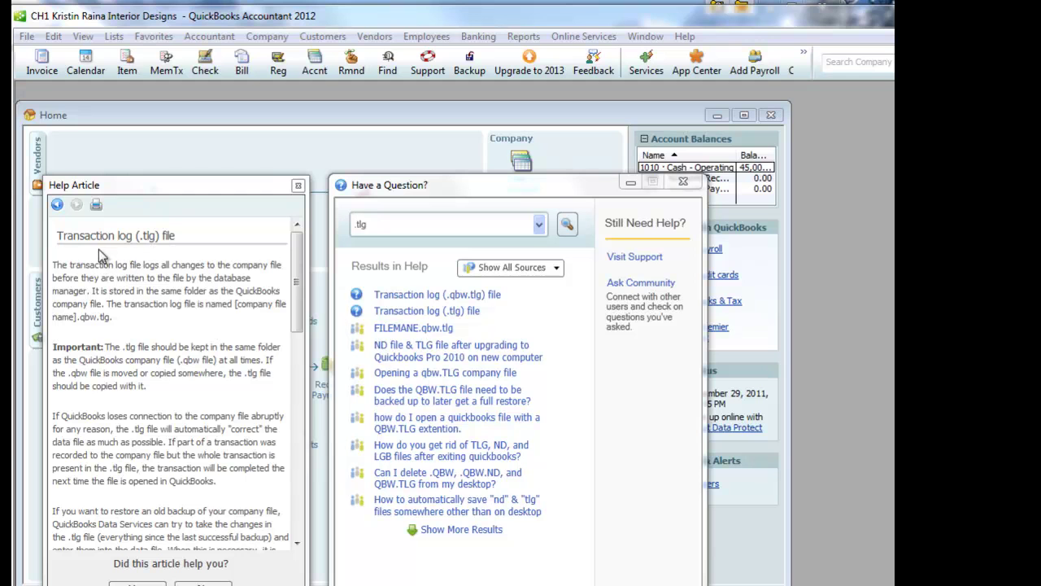
Read through the transaction log article's notes on restoring backups and file size, and return to its beginning.
scroll(128, 347, down, 3)
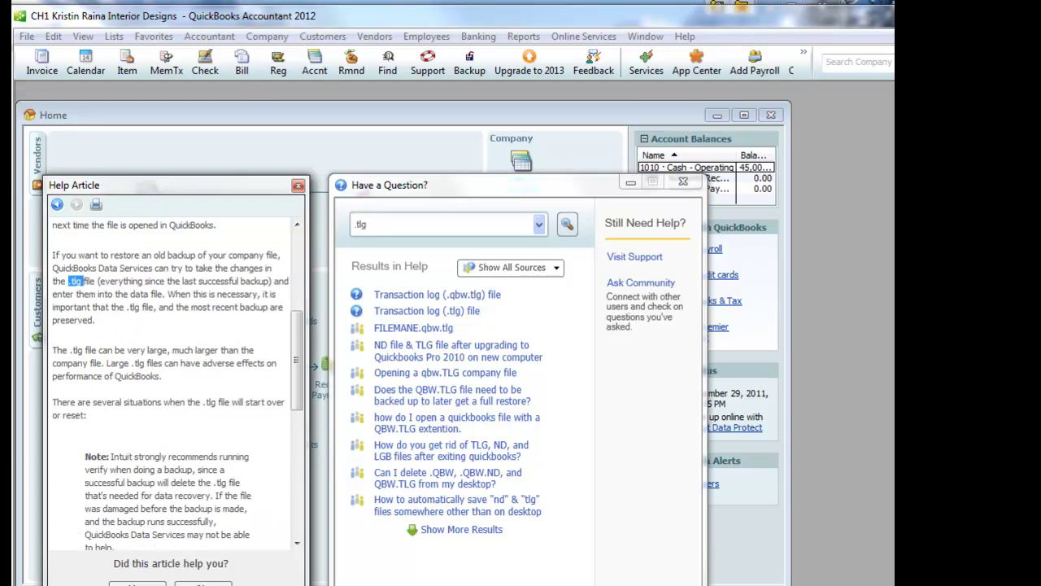
click(117, 327)
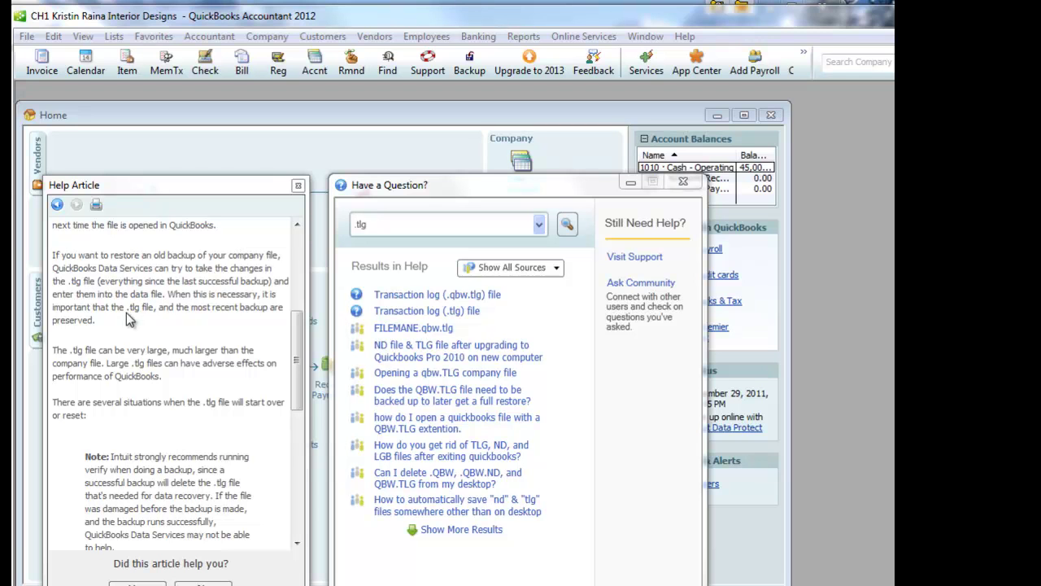
drag(288, 353, 297, 260)
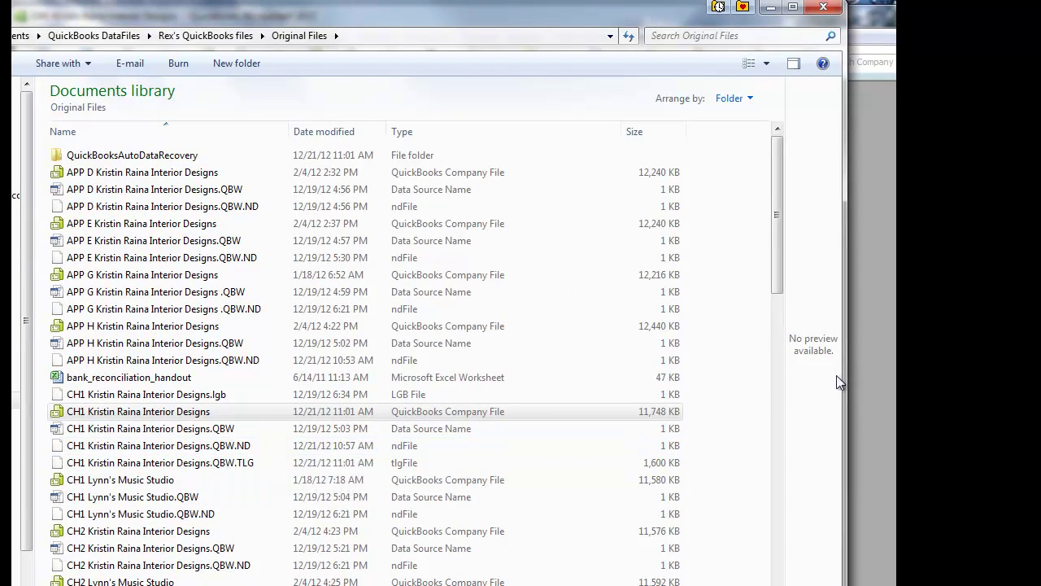
Switch to QuickBooks, bring up the Open or Restore Company dialog, and close the Help Article and Have a Question? windows covering it.
key(alt+Tab)
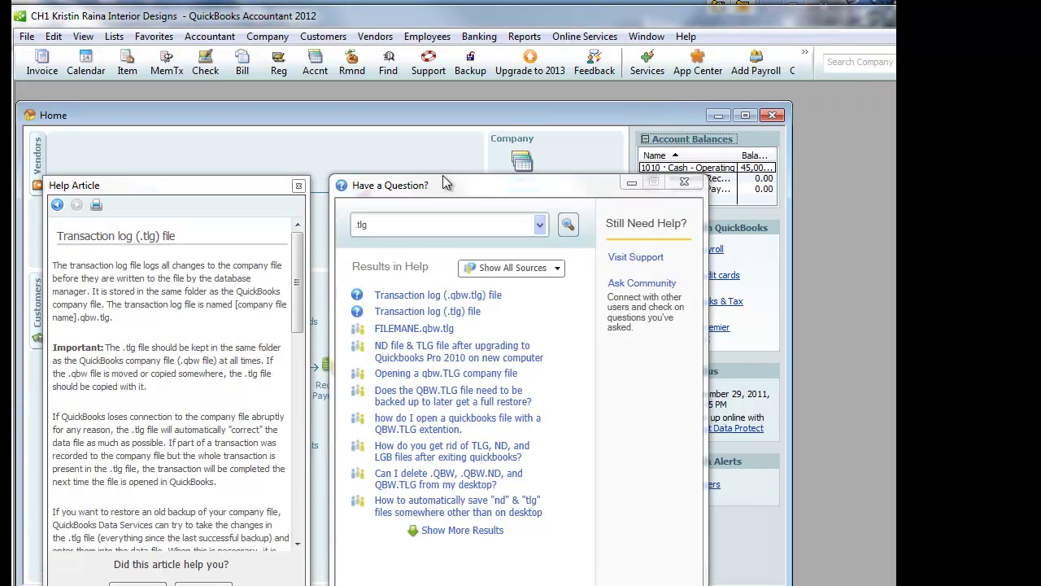
click(27, 36)
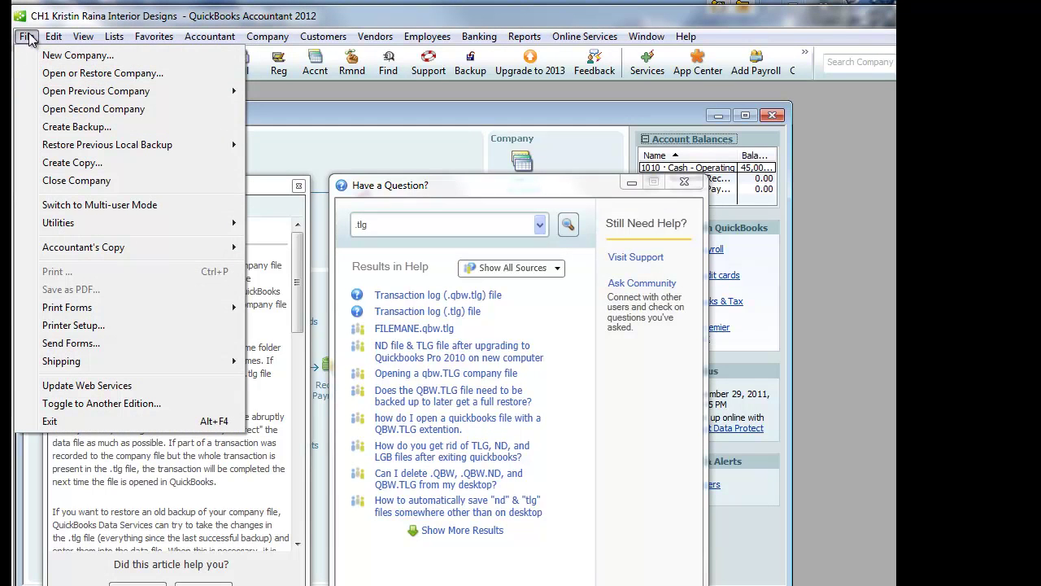
click(52, 75)
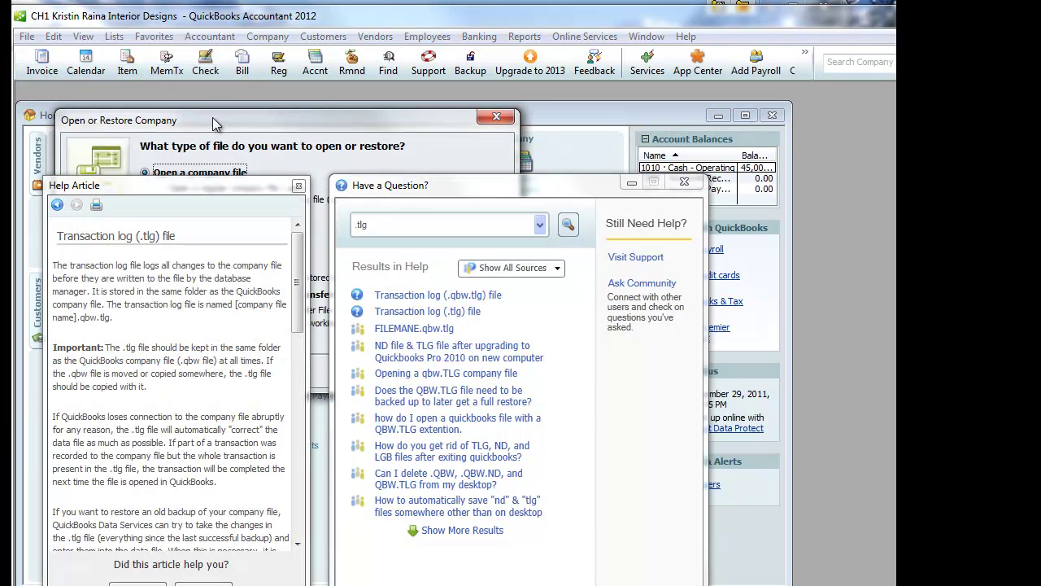
click(298, 185)
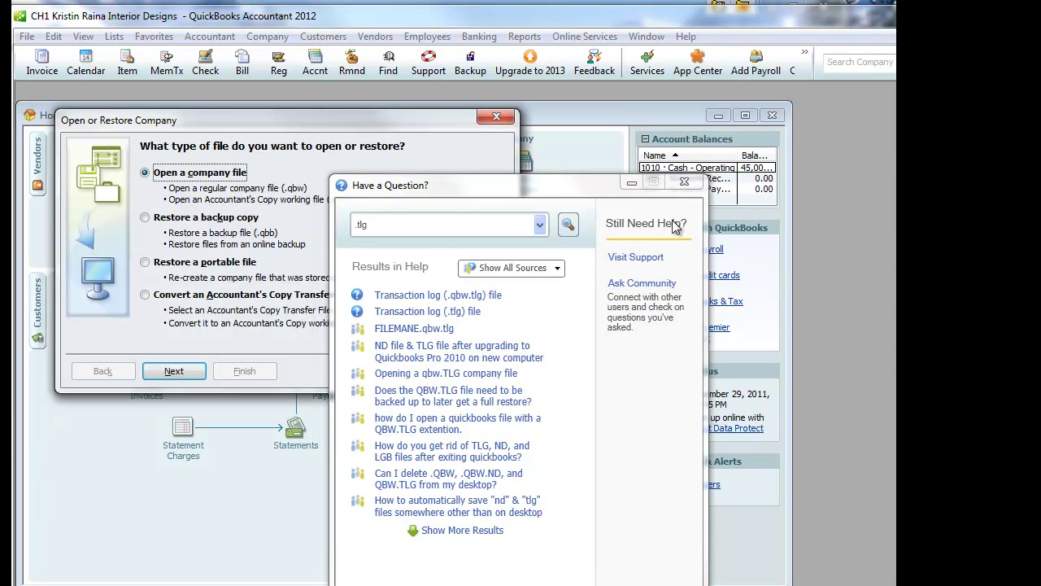
click(685, 183)
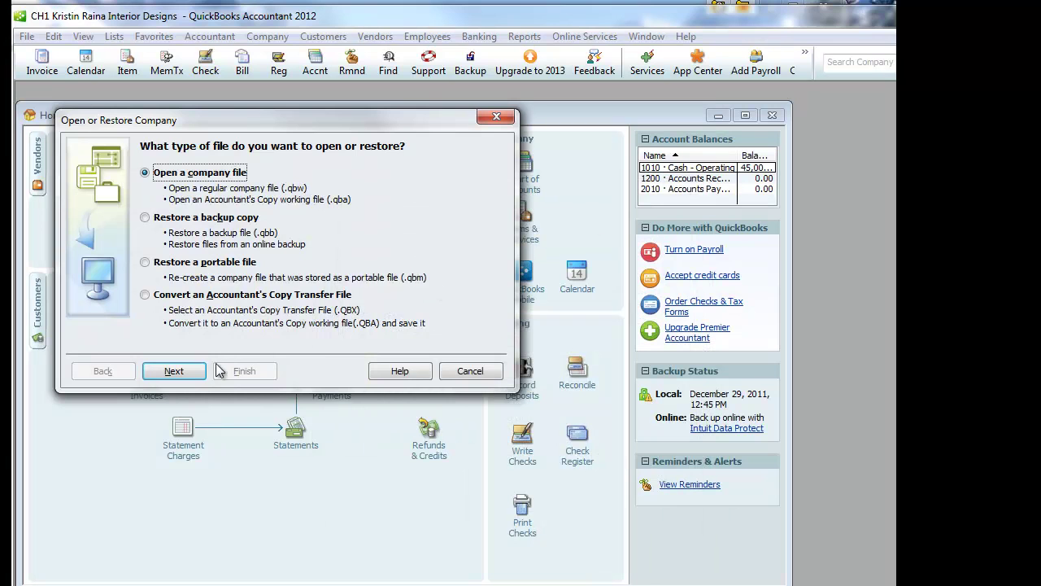
Proceed with opening a company file and examine the available file types, keeping QuickBooks Files (*.QBW,*.QBA) selected.
click(190, 374)
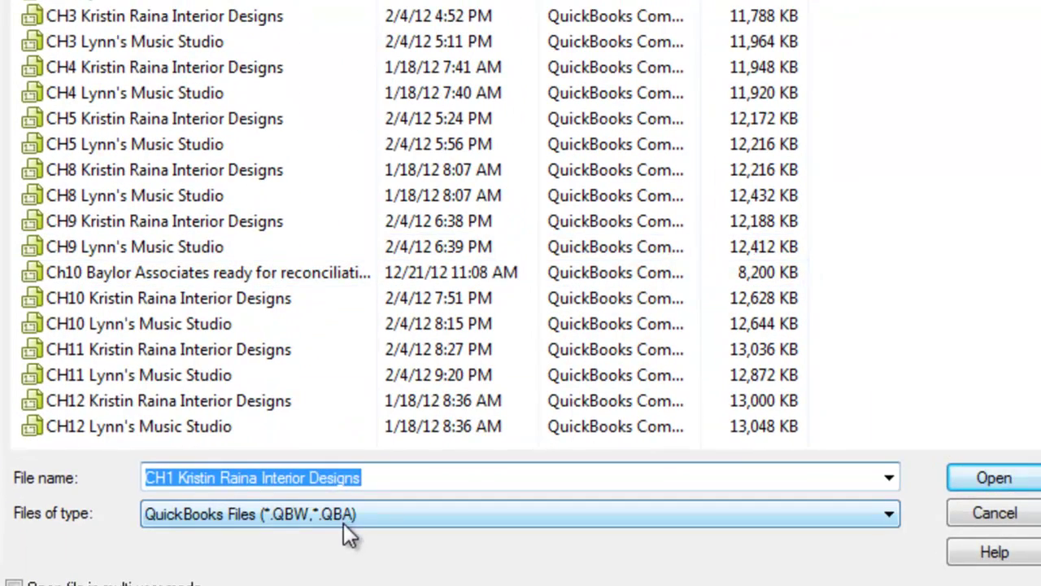
click(345, 515)
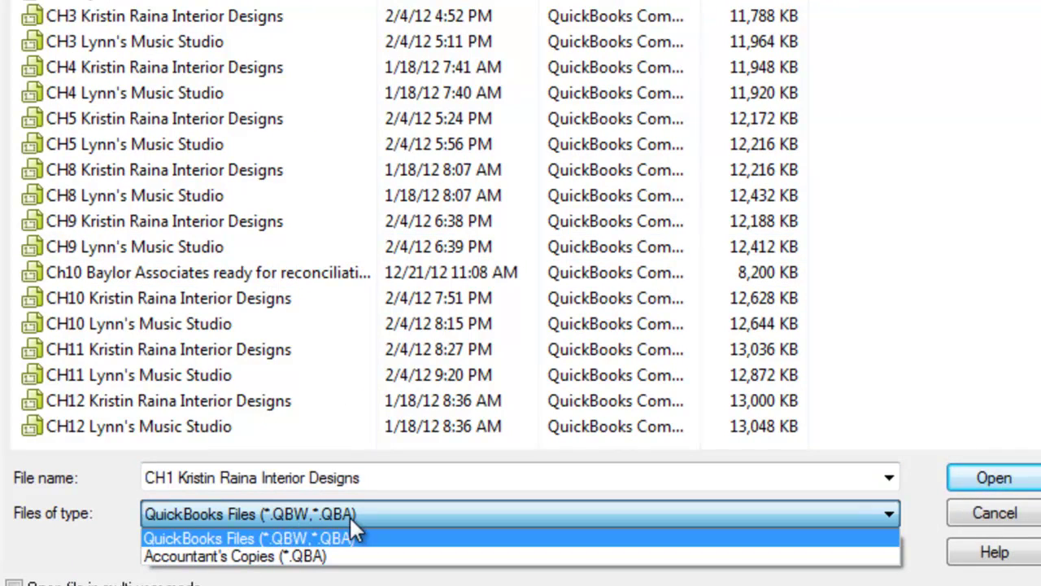
click(351, 524)
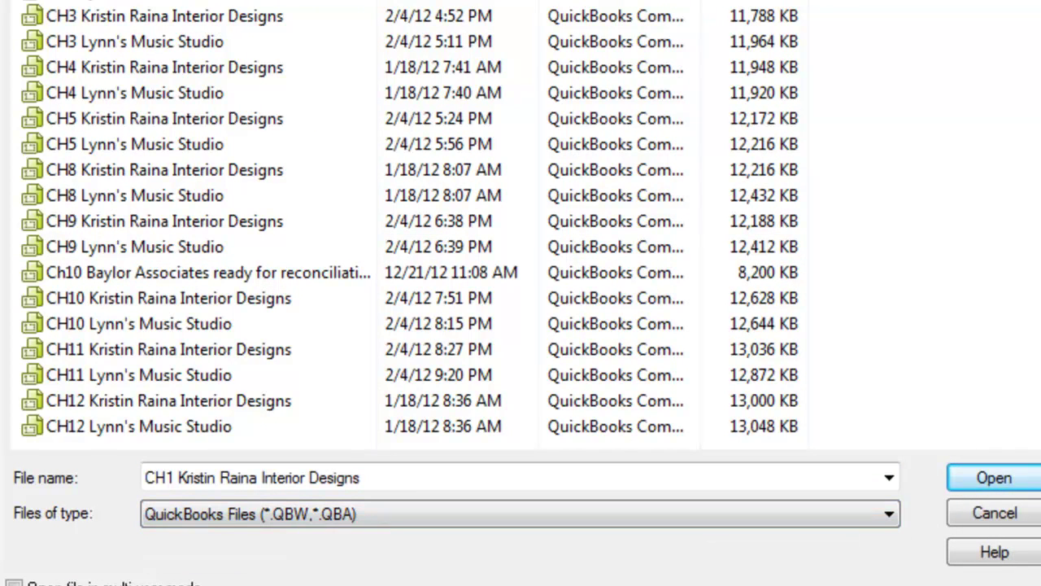